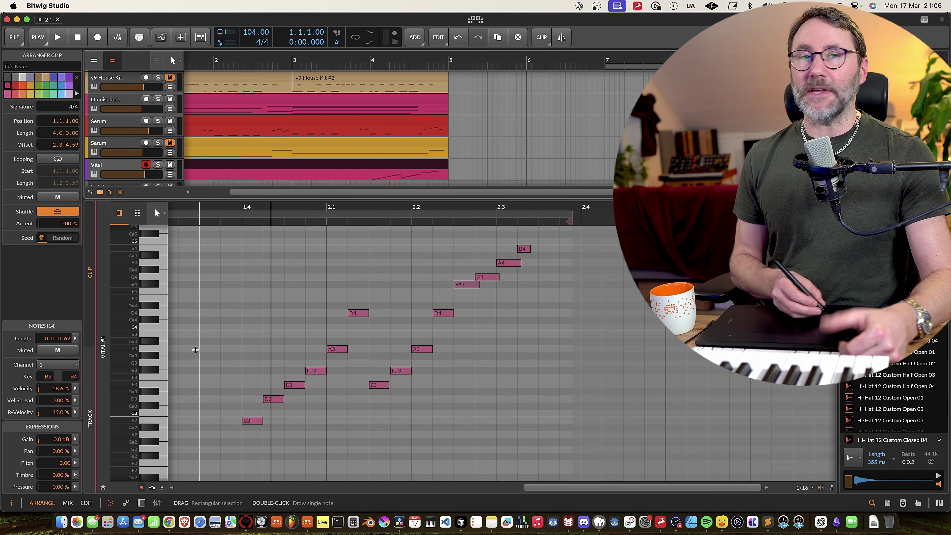
Step: Show the notes in the Vital track's timeline and play the arrangement from the beginning through bar 4
left_click(90, 420)
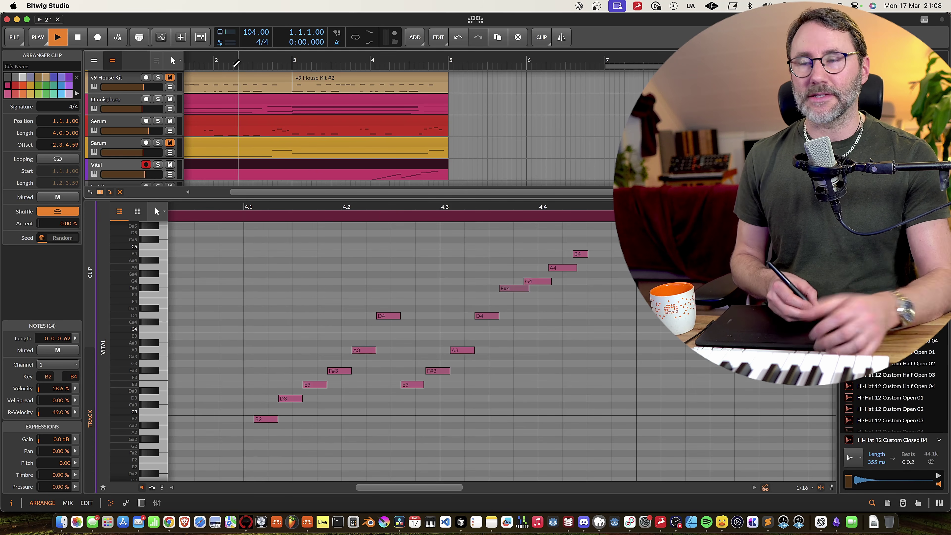
key("space")
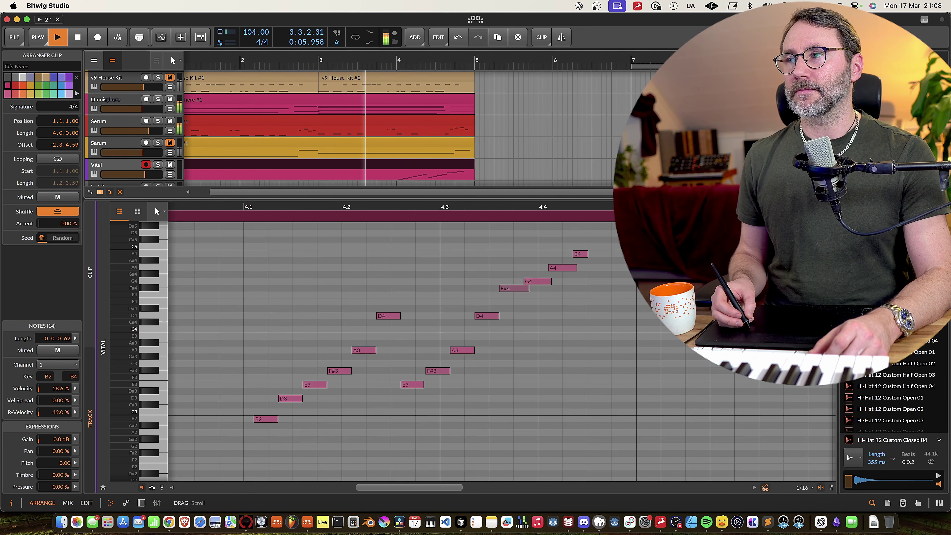
scroll(330, 128, "down", 1)
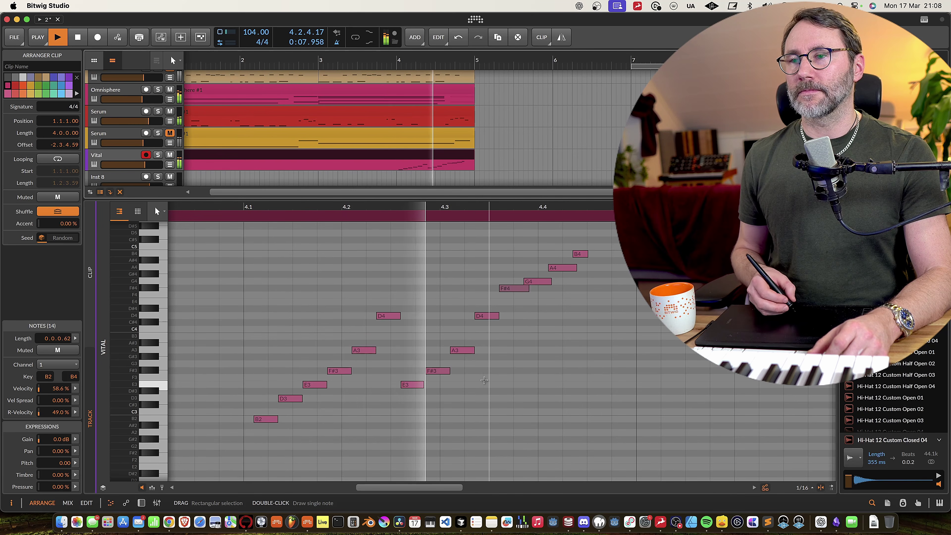
key("space")
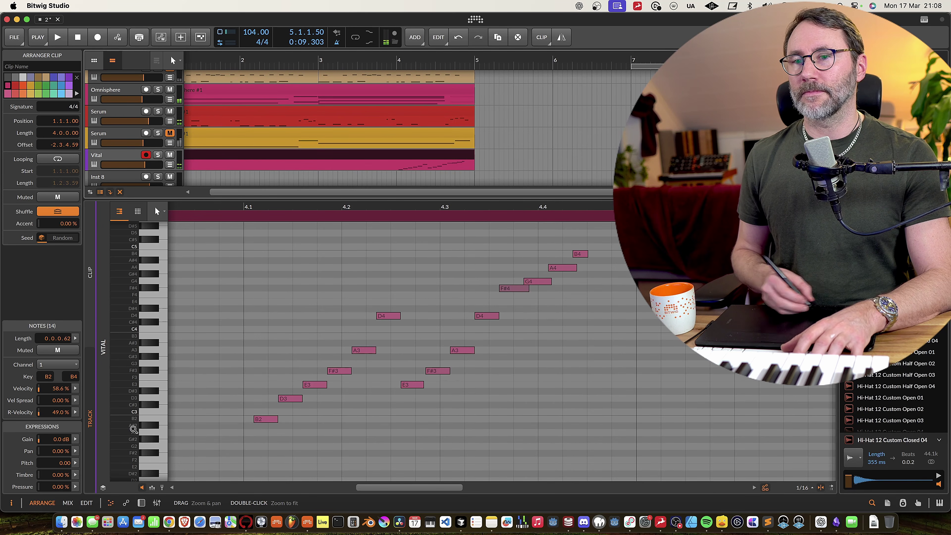
Step: Shift the whole 14-note run in bar 4 so it starts at 4.1.1.00, and play it back from bar 3
left_click_drag(585, 246, 257, 420)
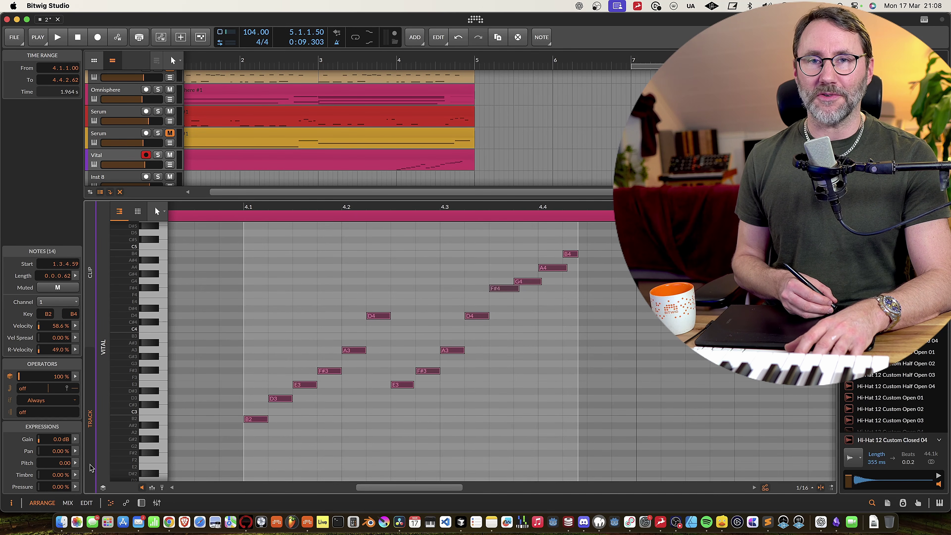
double_click(321, 65)
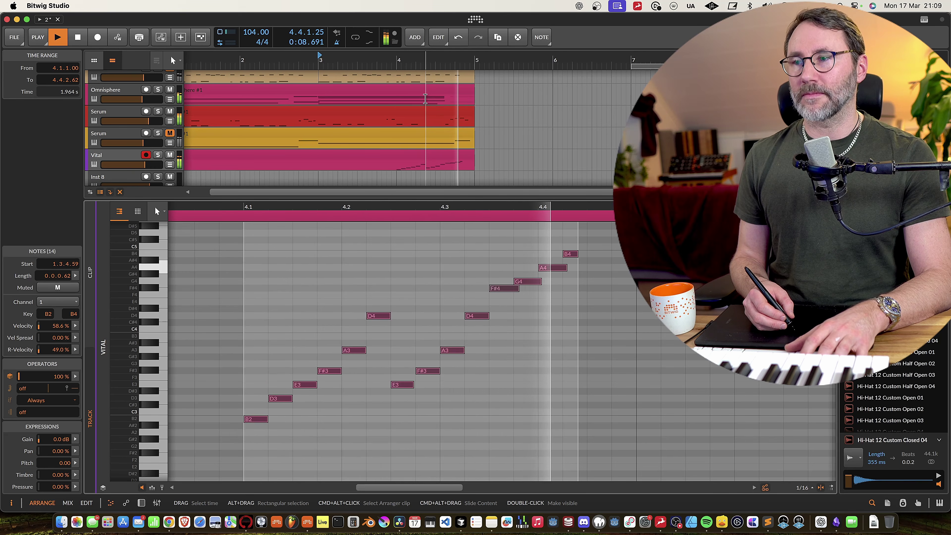
key("space")
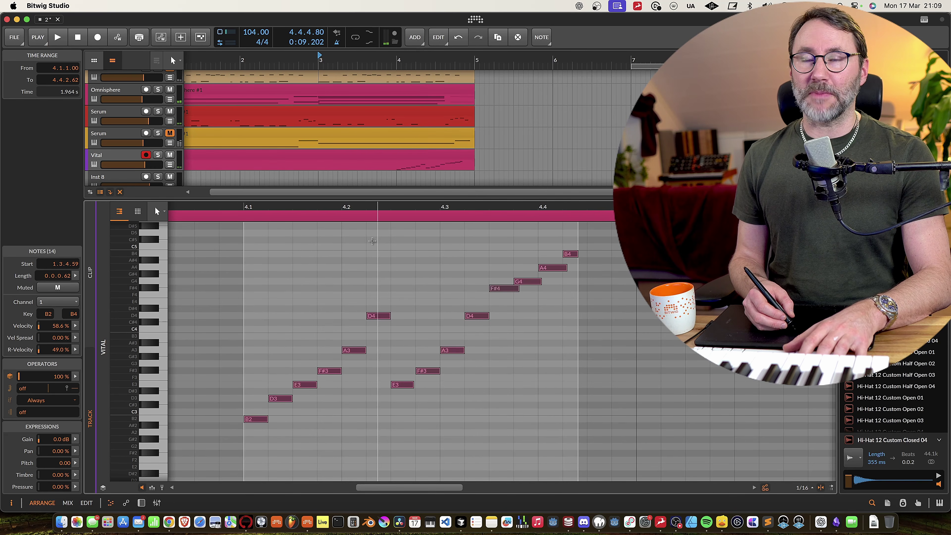
Step: Record a new clip of chords on the Vital track, with playback starting at bar 6
key("Escape")
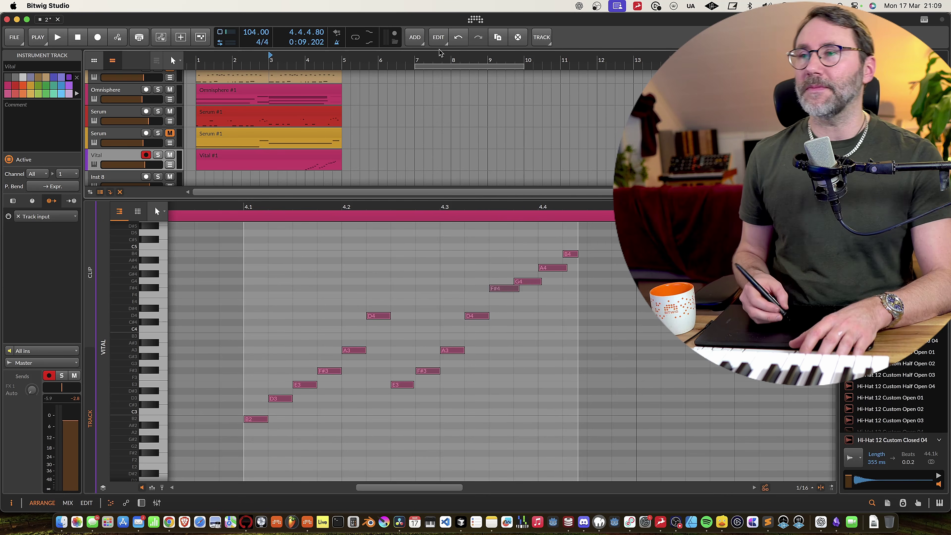
left_click(369, 155)
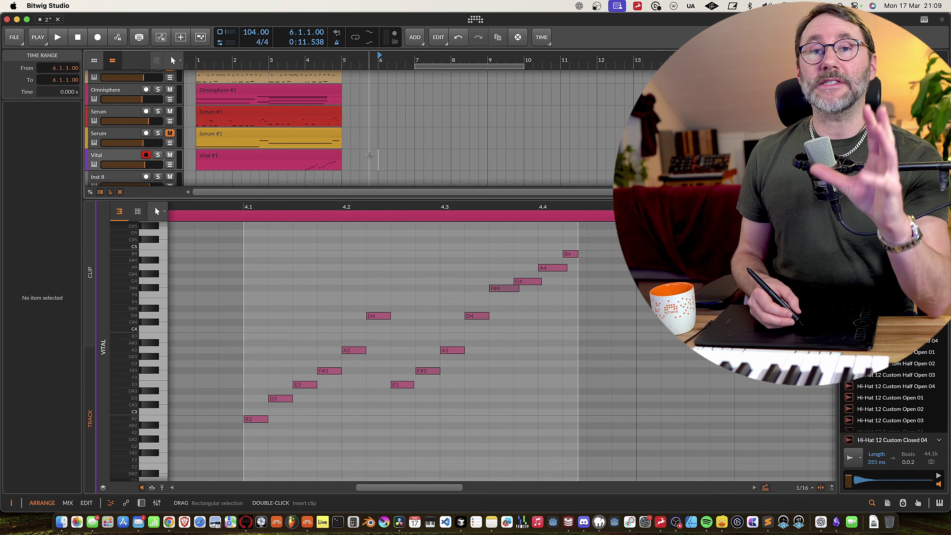
left_click(60, 41)
left_click(97, 38)
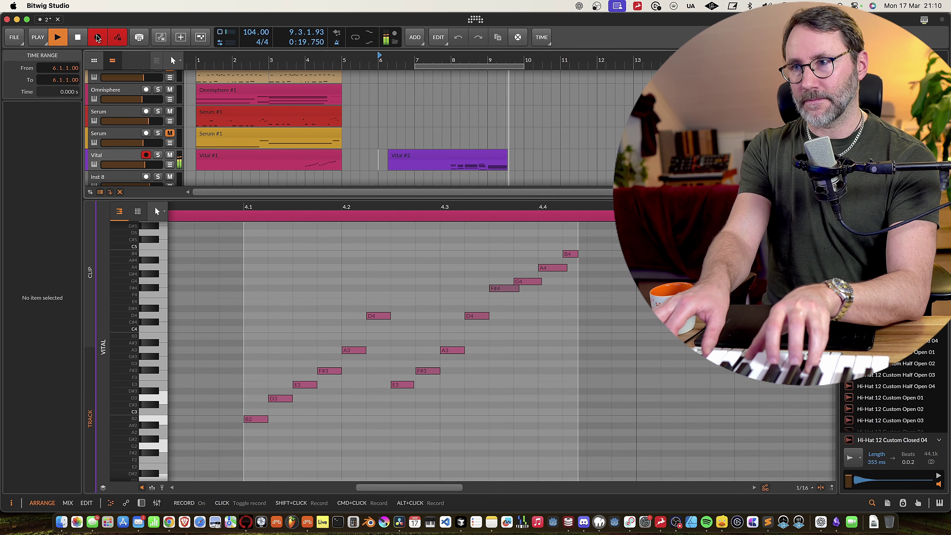
left_click(97, 38)
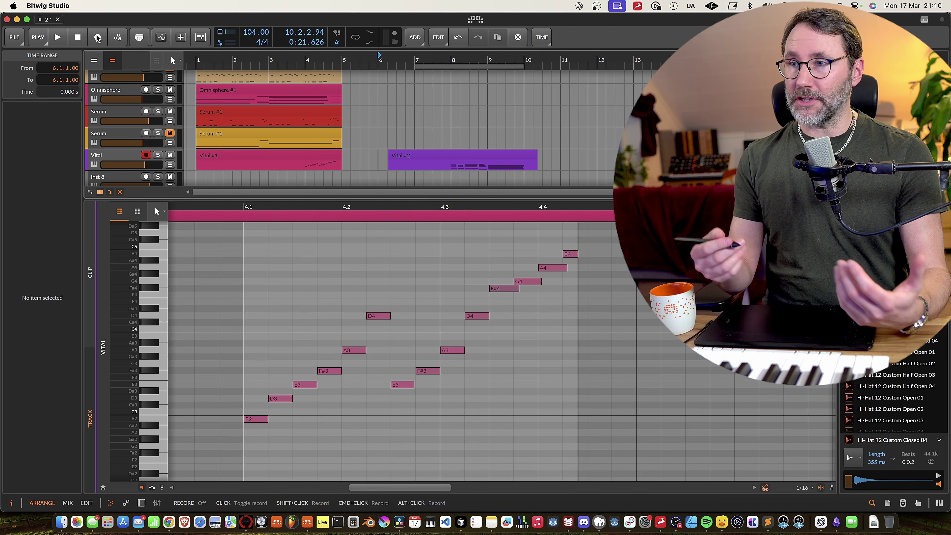
Step: Select the newly recorded Vital #2 clip and view its chords in the clip timeline and in the track timeline
left_click(456, 158)
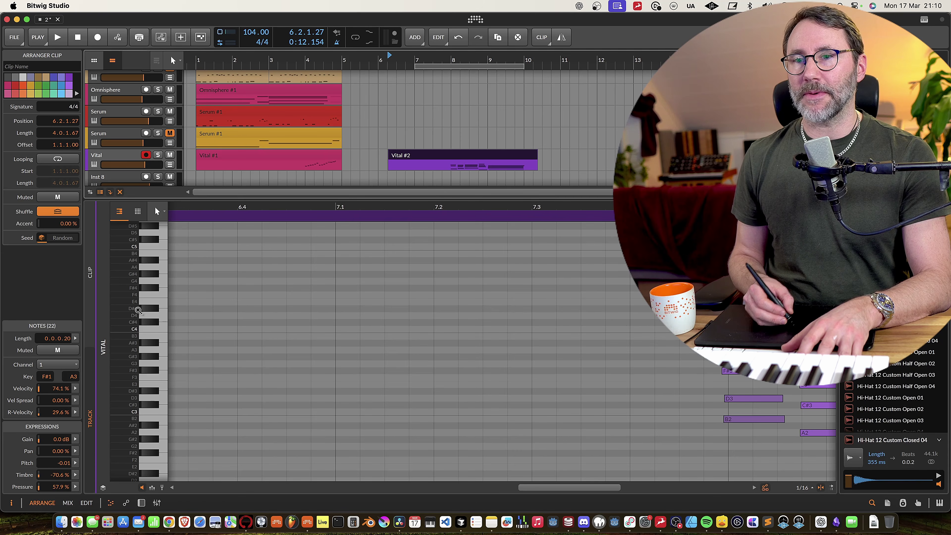
left_click(92, 281)
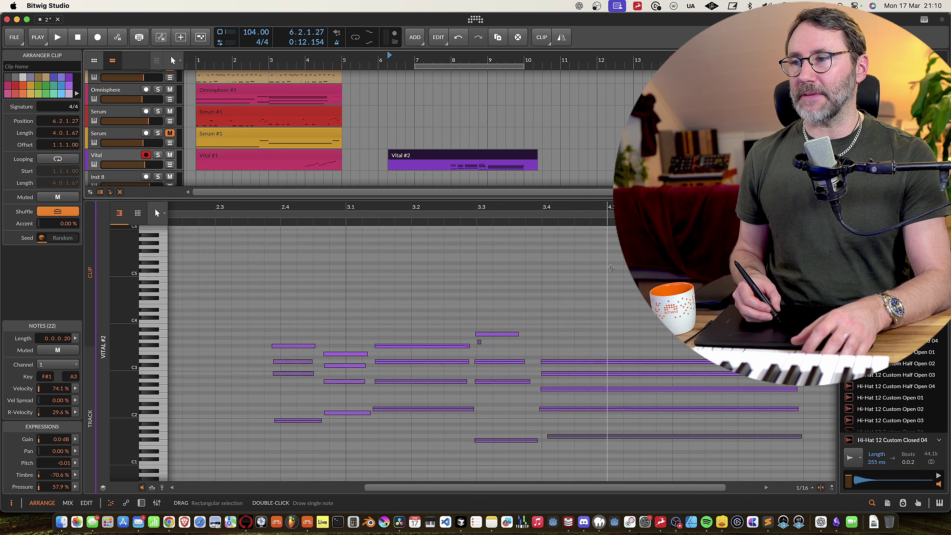
left_click(91, 420)
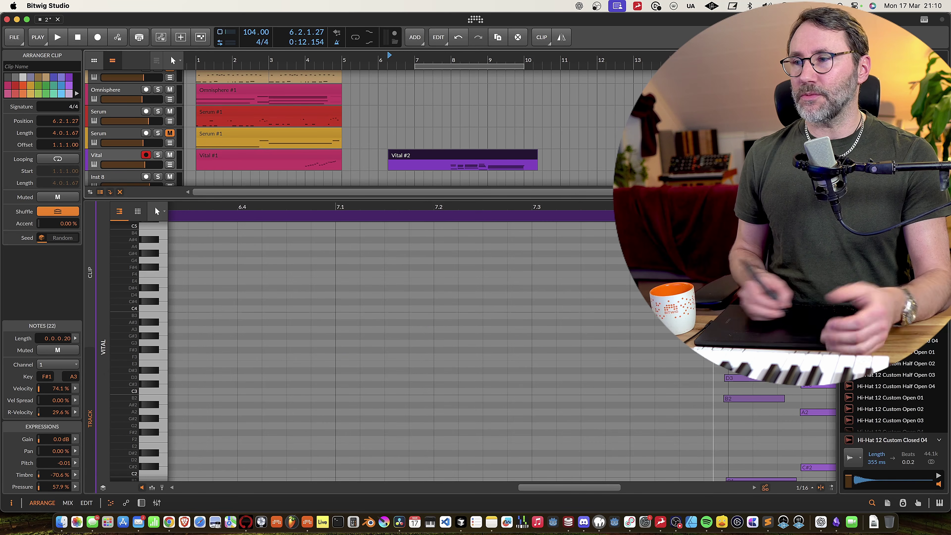
Step: Quantize all Vital #2 notes to a custom 1/16 septole grid with 100 % start amount and 52 % end amount
left_click_drag(539, 207, 353, 287)
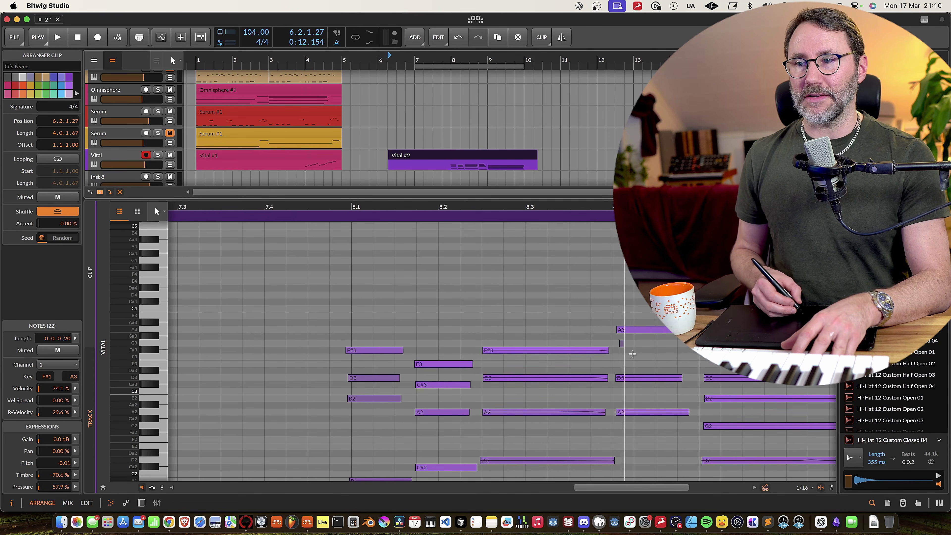
left_click(479, 280)
scroll(479, 280, "down", 4)
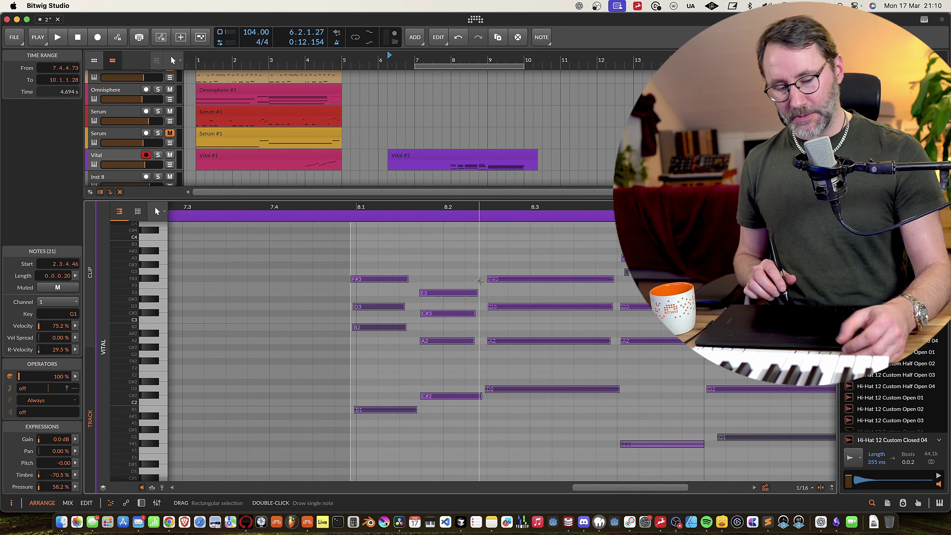
key("q")
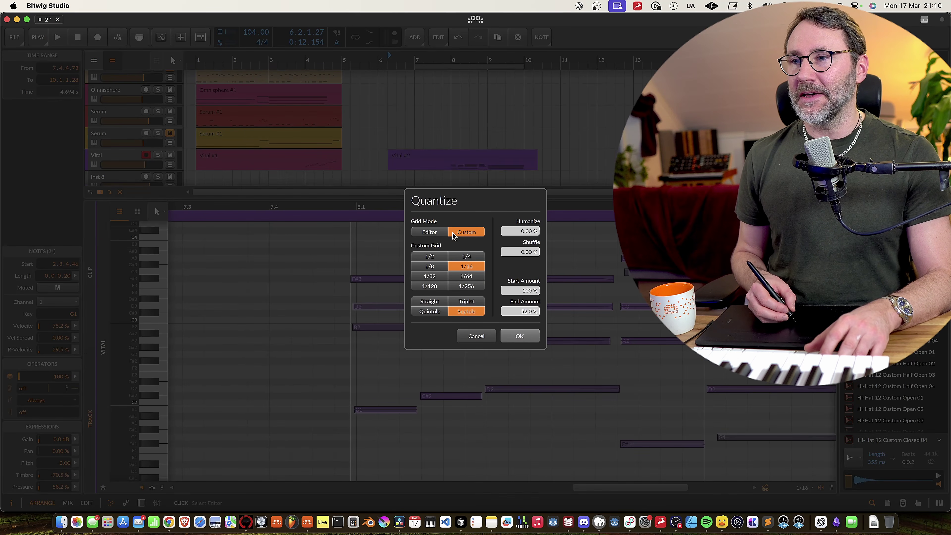
left_click(520, 336)
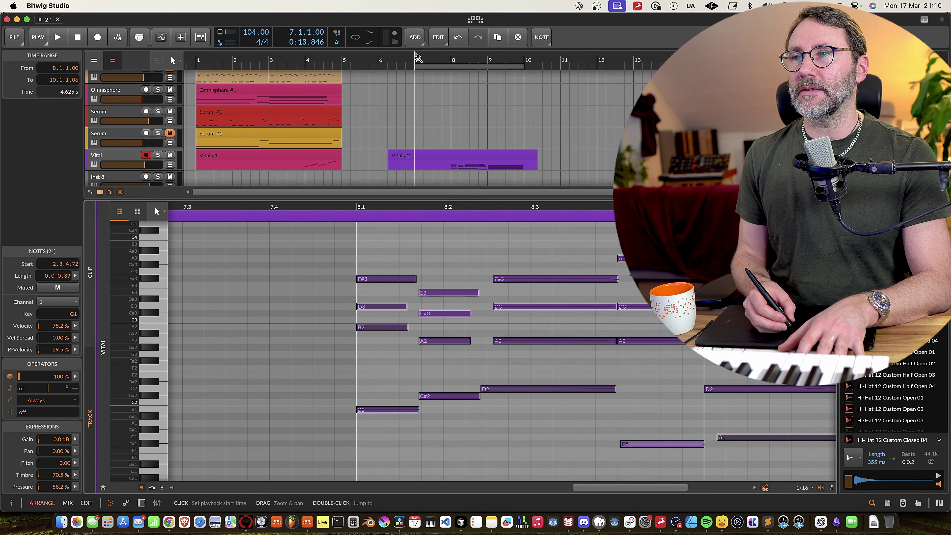
Step: Play back the quantized Vital #2 chords from bar 7
key("space")
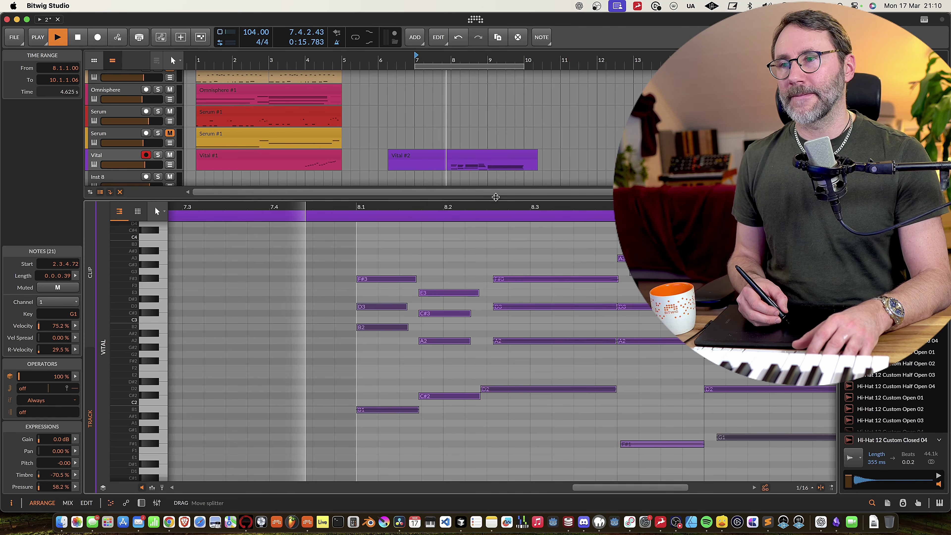
left_click(588, 332)
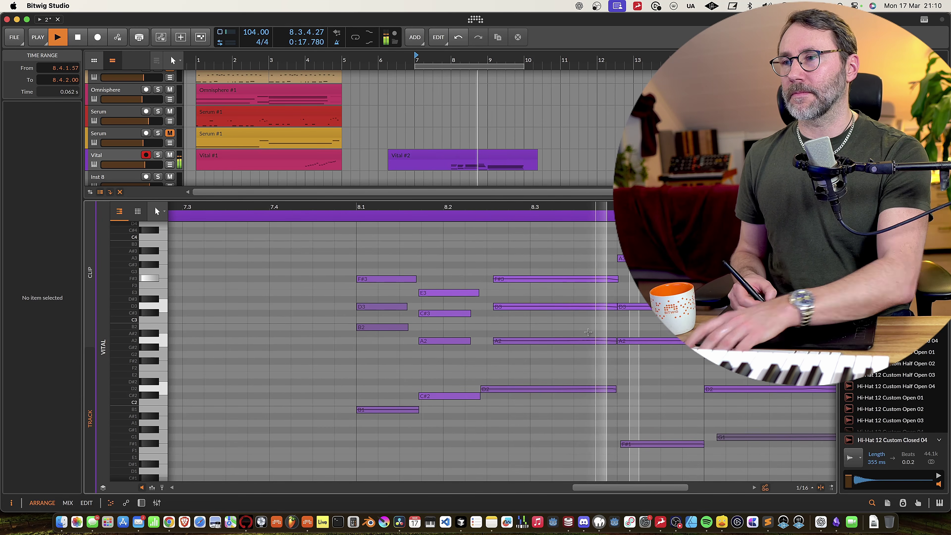
mouse_move(610, 207)
left_mouse_down()
mouse_move(596, 195)
mouse_move(601, 205)
left_mouse_up()
key("space")
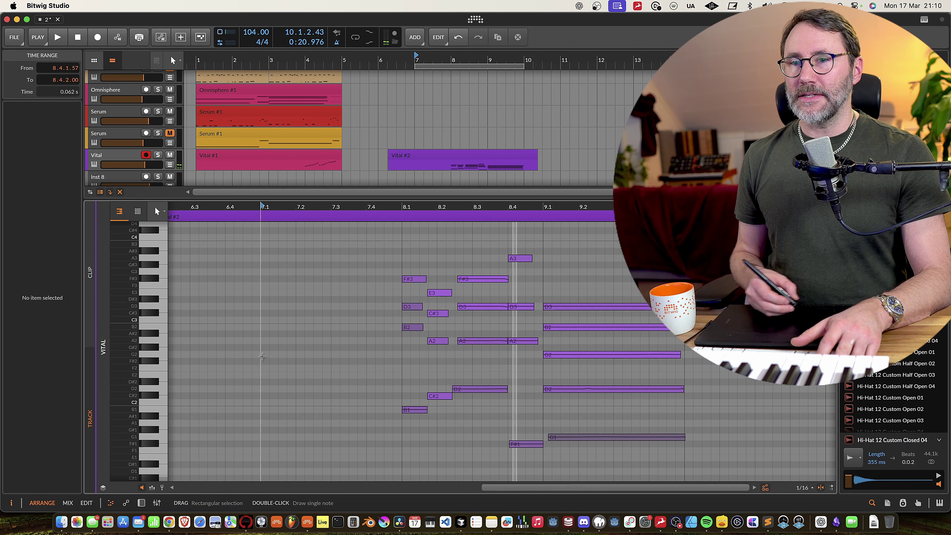
Step: Compare the bar numbering of Vital #2's chords between its isolated clip timeline and the arrangement-based track timeline
left_click(93, 297)
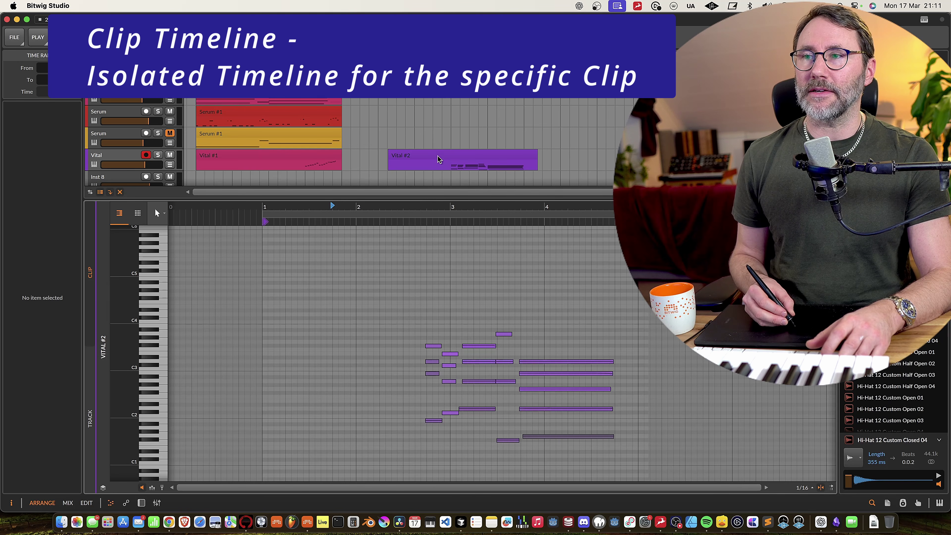
left_click(439, 159)
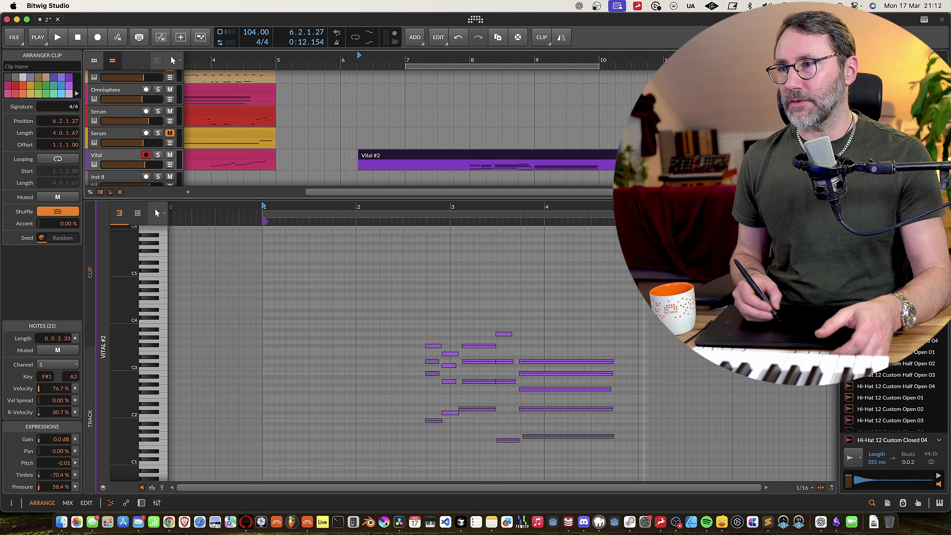
left_click(91, 427)
left_click_drag(569, 205, 501, 207)
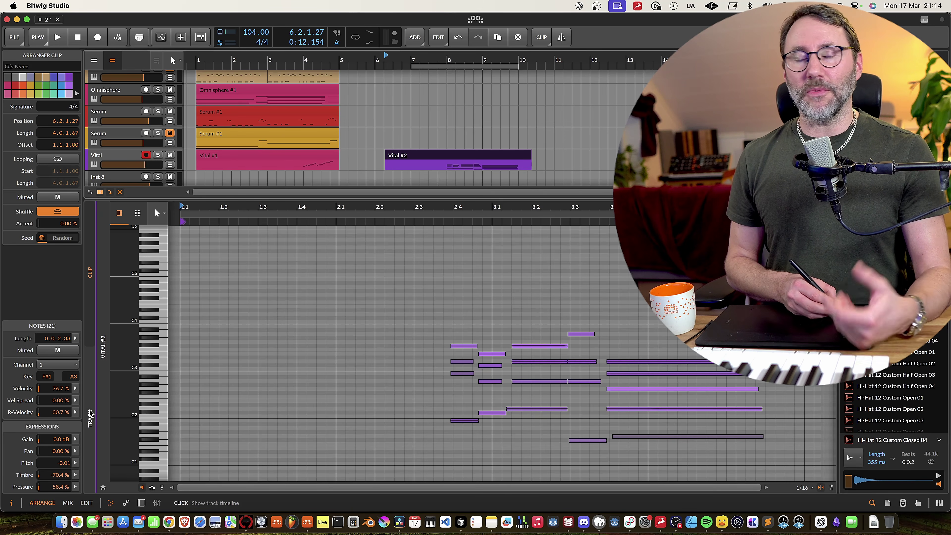
left_click(556, 124)
left_click(512, 157)
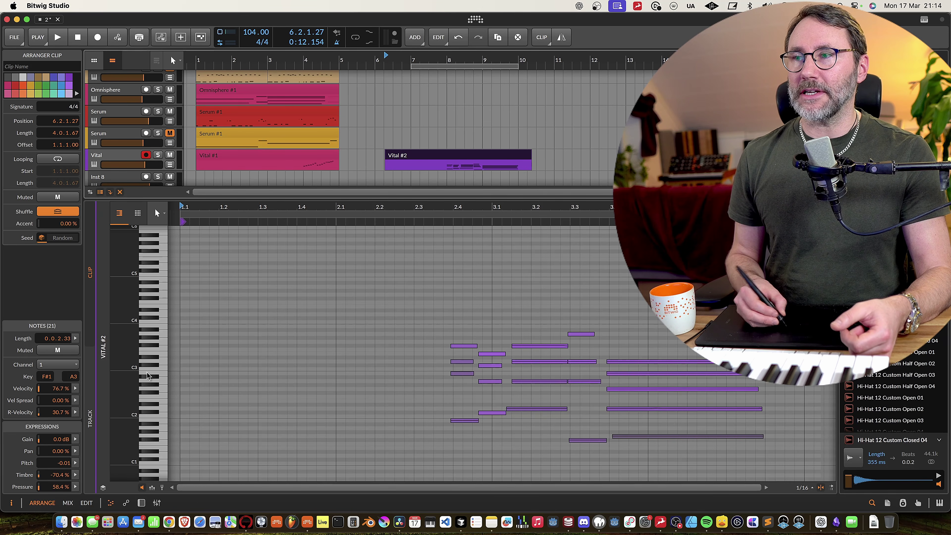
left_click(90, 418)
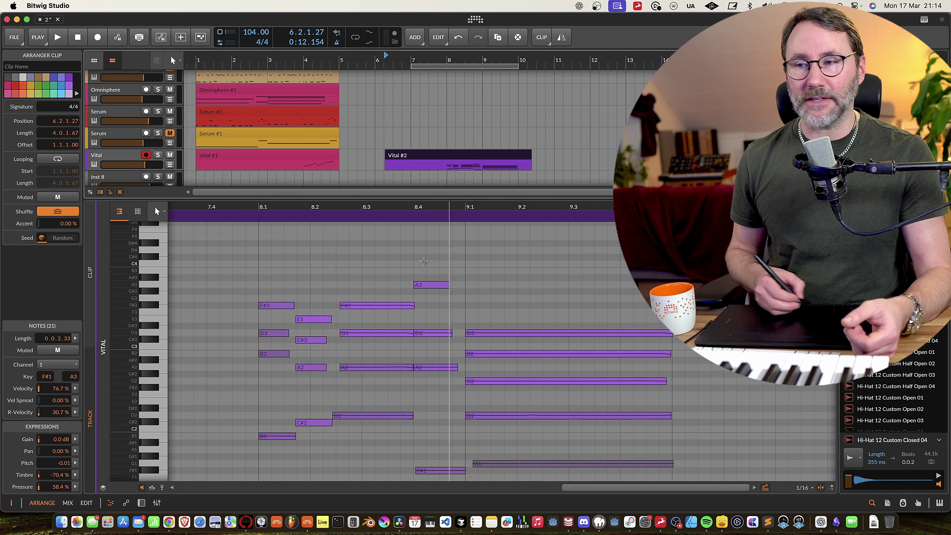
left_click_drag(556, 209, 555, 216)
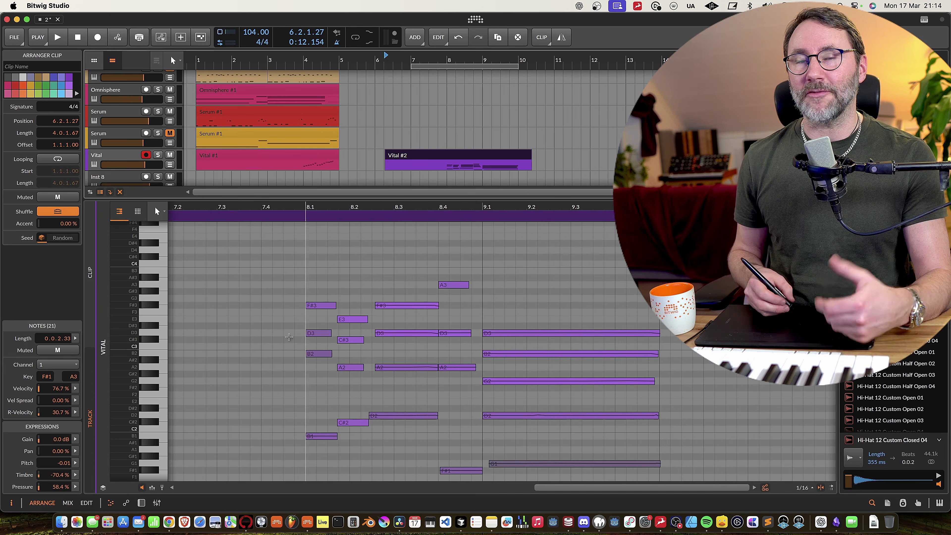
Step: Show Vital #2 in its own clip timeline and trim the clip's start to 7.4.1.00 in the arrangement
left_click(90, 296)
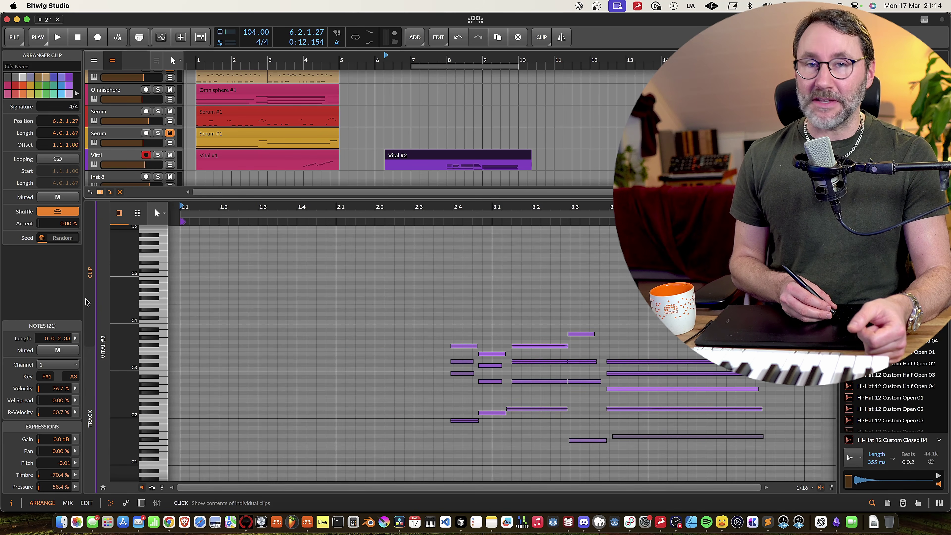
left_click_drag(668, 212, 641, 217)
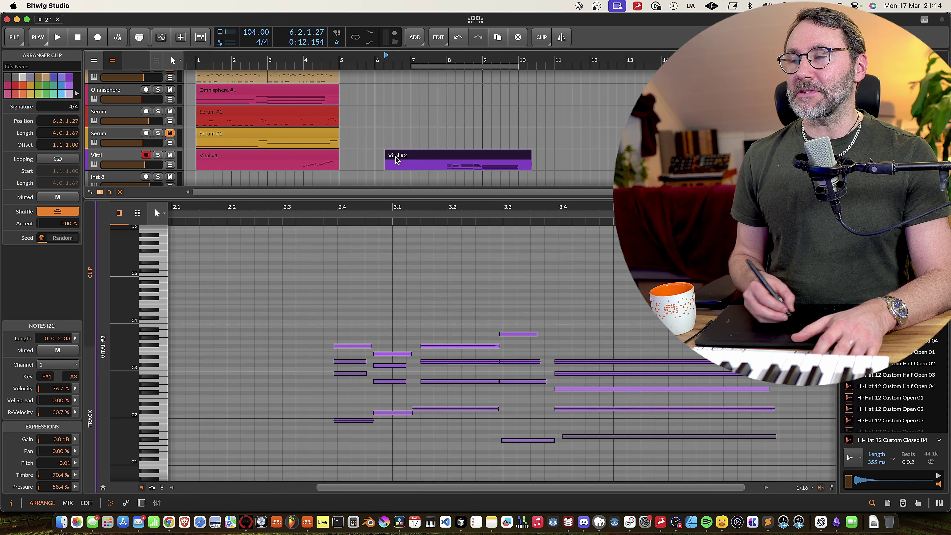
left_click_drag(387, 161, 438, 152)
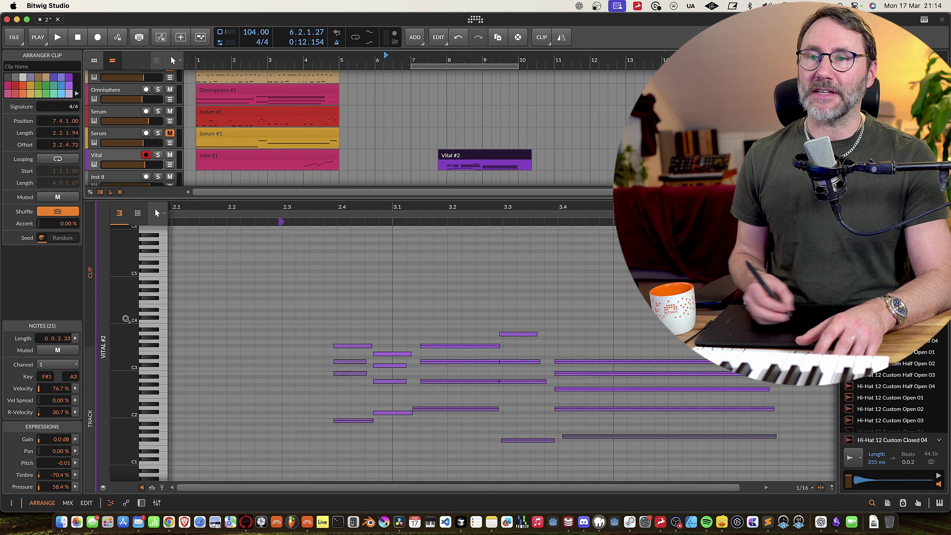
Step: View the contents of the Vital #1 clip and the yellow Serum #1 clip in the clip timeline
left_click(292, 158)
left_click(304, 135)
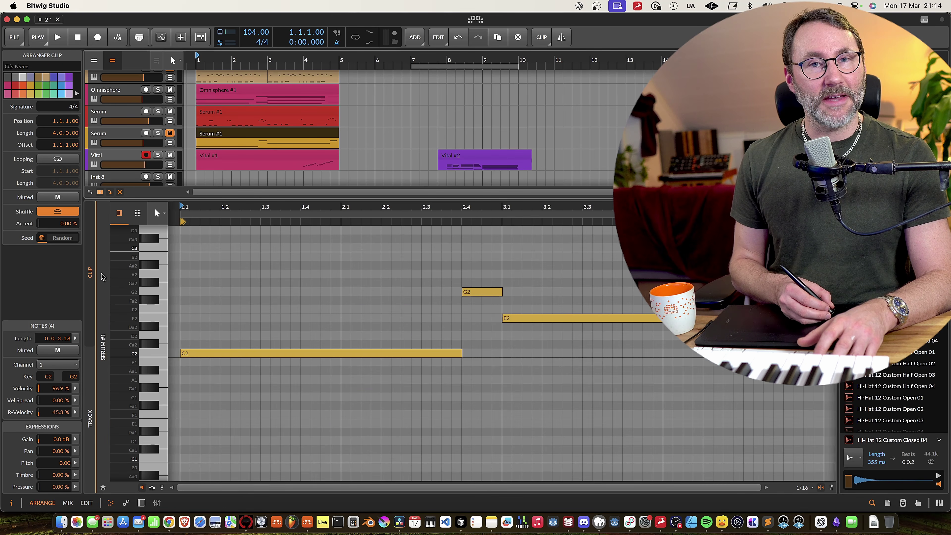
Step: Move the three upper notes of Vital #2's first chord to 2.4.1.00 in the clip timeline
left_click(463, 164)
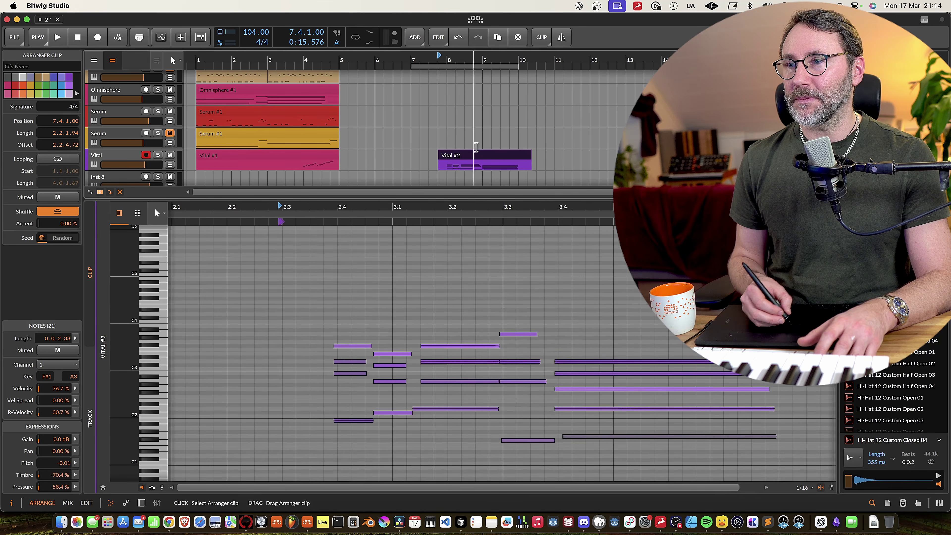
left_click(349, 346)
left_click_drag(349, 348, 354, 373)
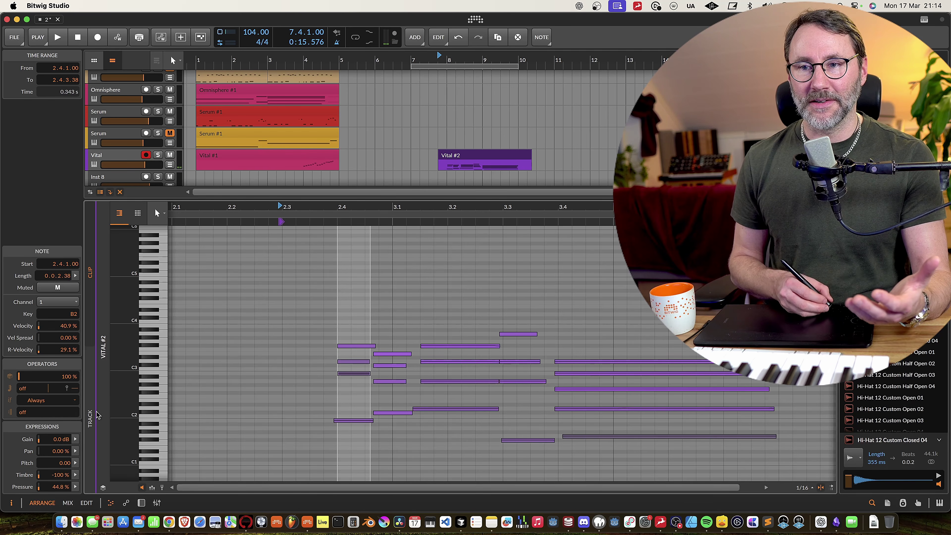
Step: Quantize the three upper notes of Vital #2's first chord to 8.1.1.00 in the track timeline
left_click(90, 423)
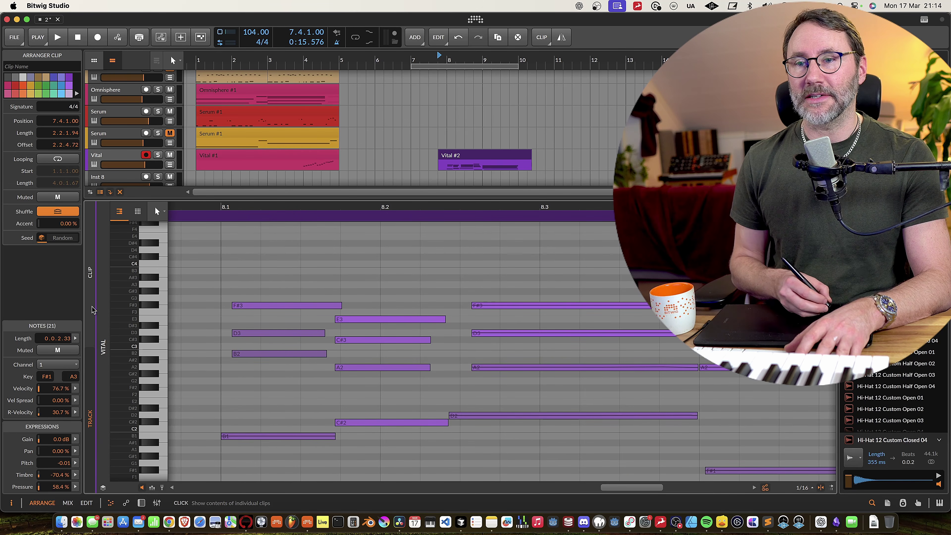
left_click_drag(228, 299, 255, 358)
key("q")
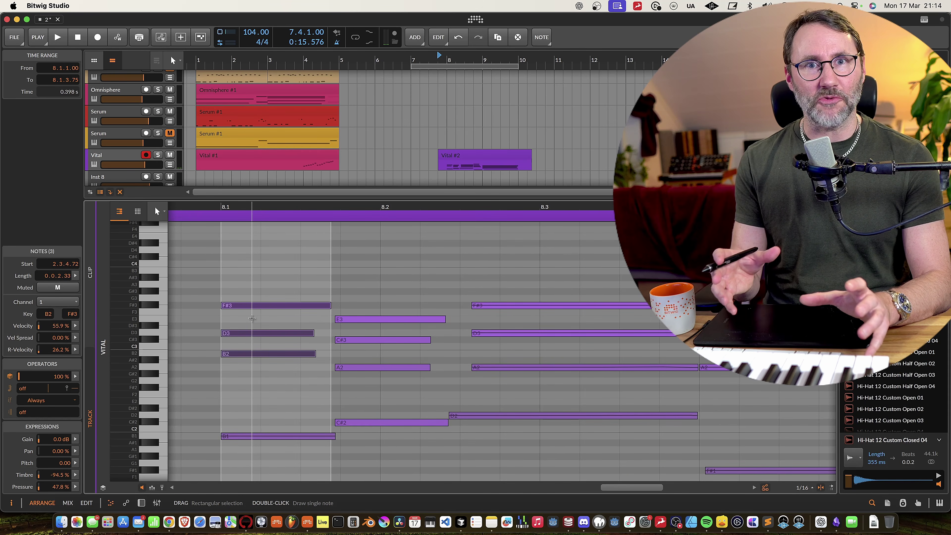
Step: Play back the aligned notes of Vital #2 in the track timeline and stop playback
key("space")
left_click_drag(251, 206, 379, 191)
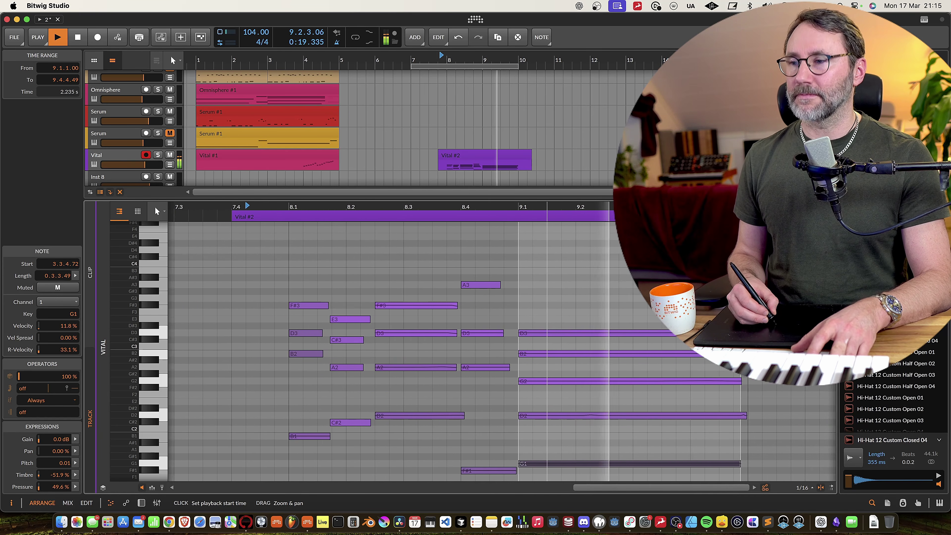
left_click_drag(490, 206, 490, 195)
key("space")
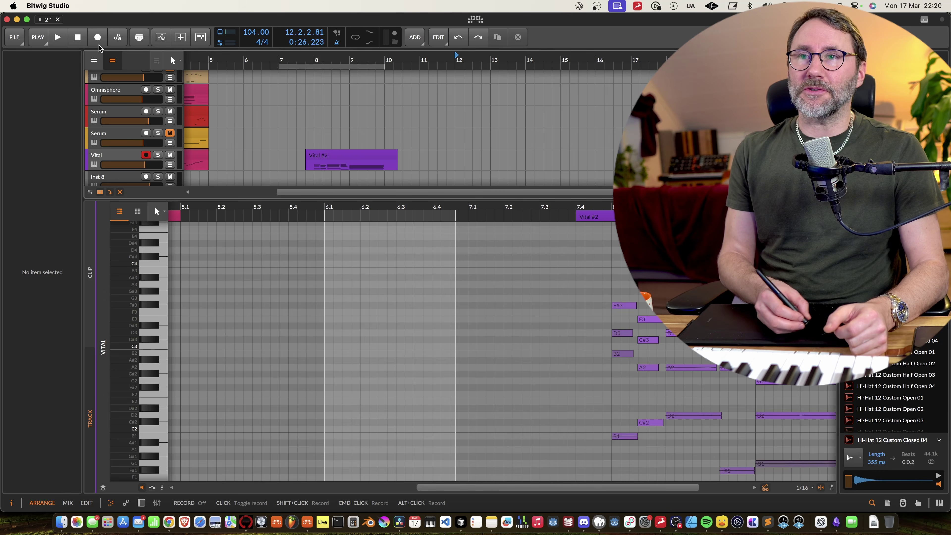
Step: Record a new chord take on the armed Vital track from bar 12 and stop when finished
left_click(98, 39)
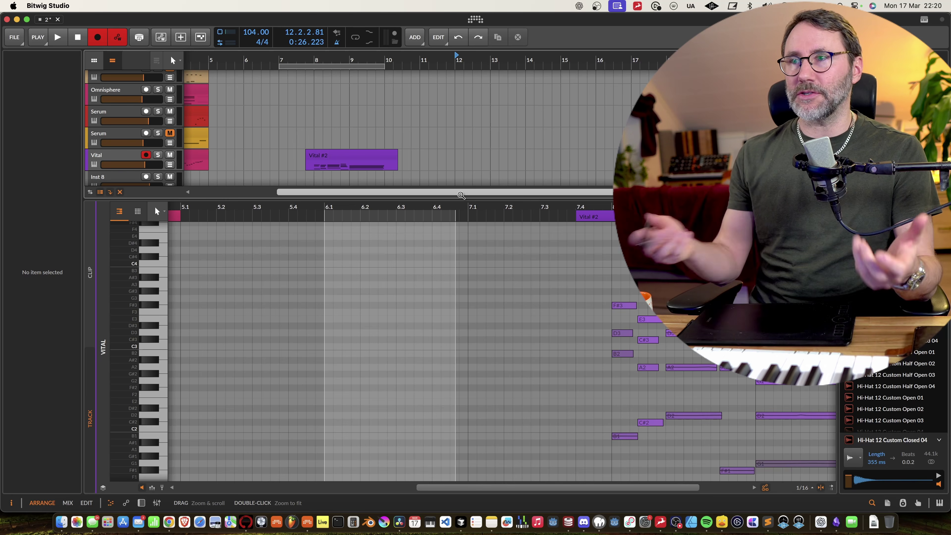
left_click(60, 39)
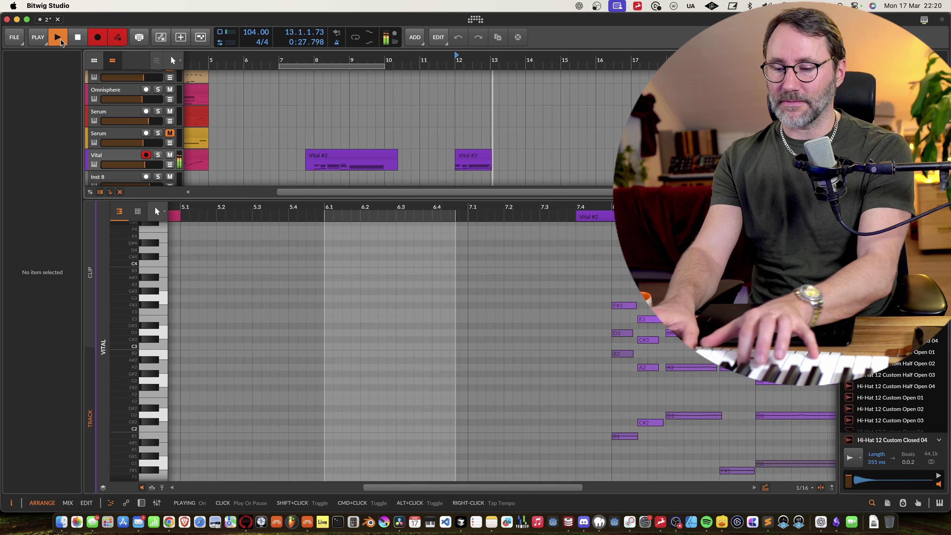
left_click(58, 38)
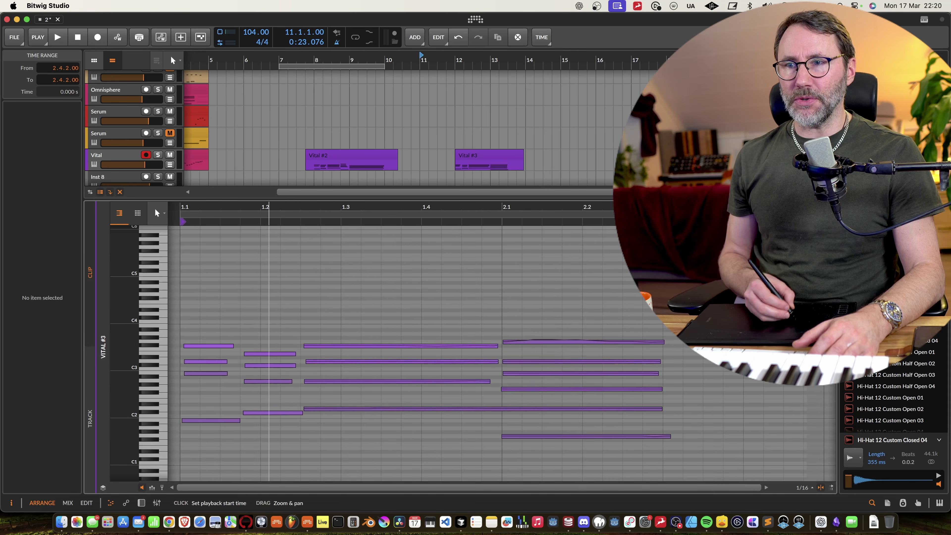
Step: Inspect the start of Vital #3 in the clip timeline, select the clip and show it in the track timeline
left_click_drag(268, 222, 329, 219)
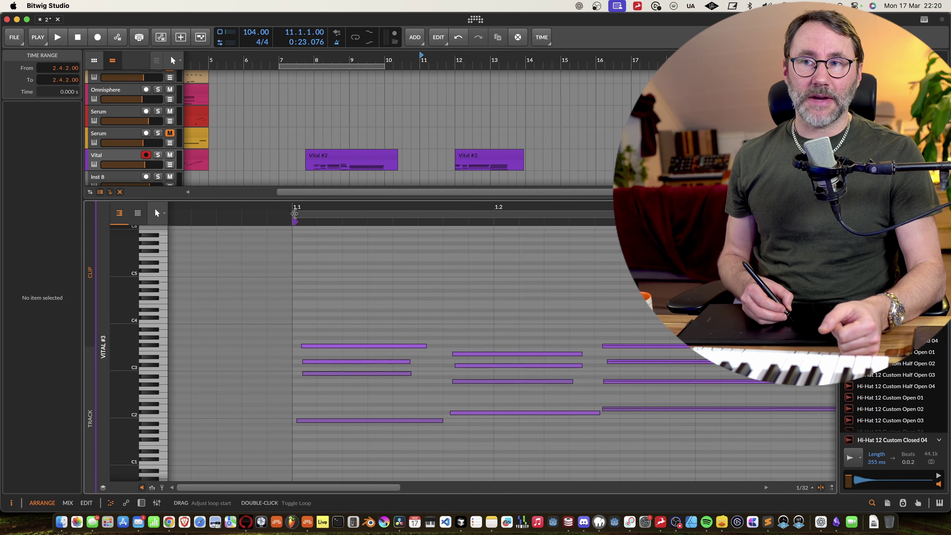
left_click(477, 159)
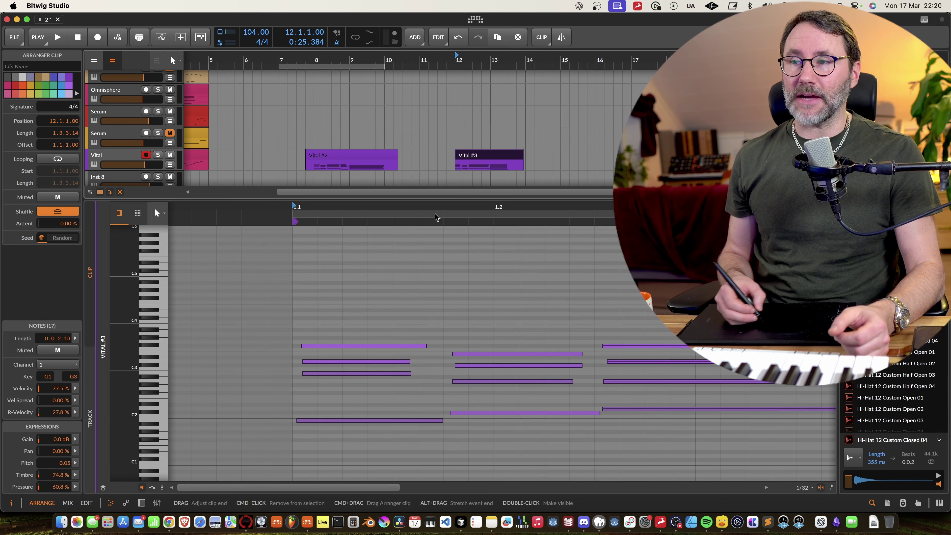
left_click(90, 421)
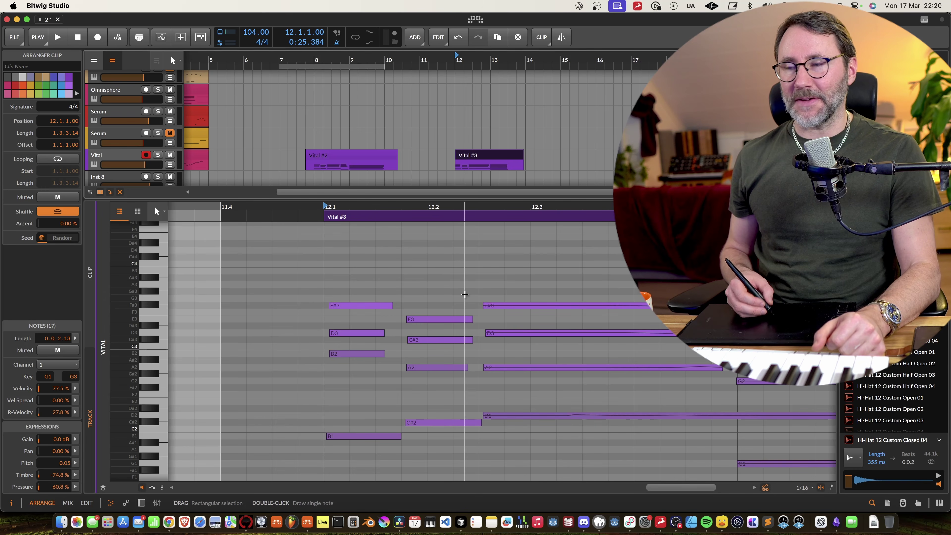
Step: Compare the notes of Vital #3 between its own clip timeline and the track timeline, ending in the track timeline
left_click(90, 305)
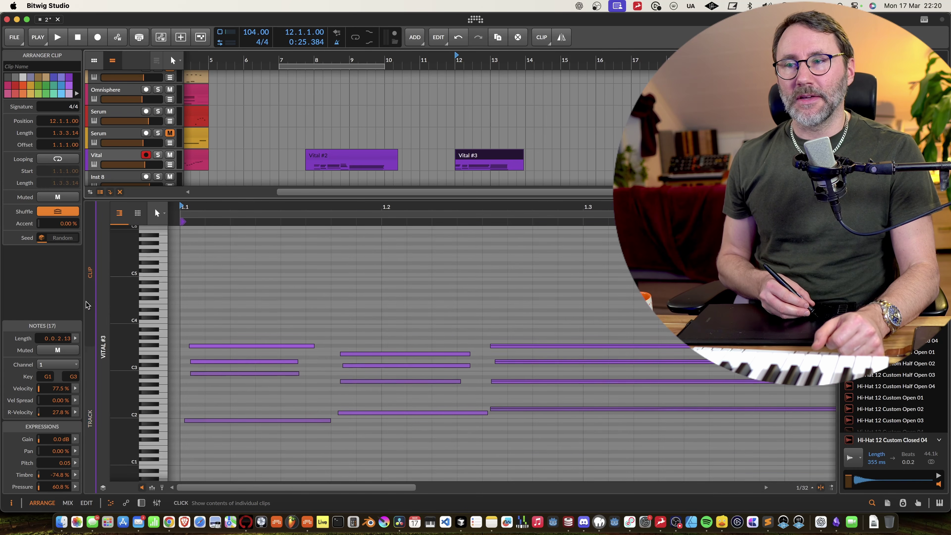
left_click(91, 401)
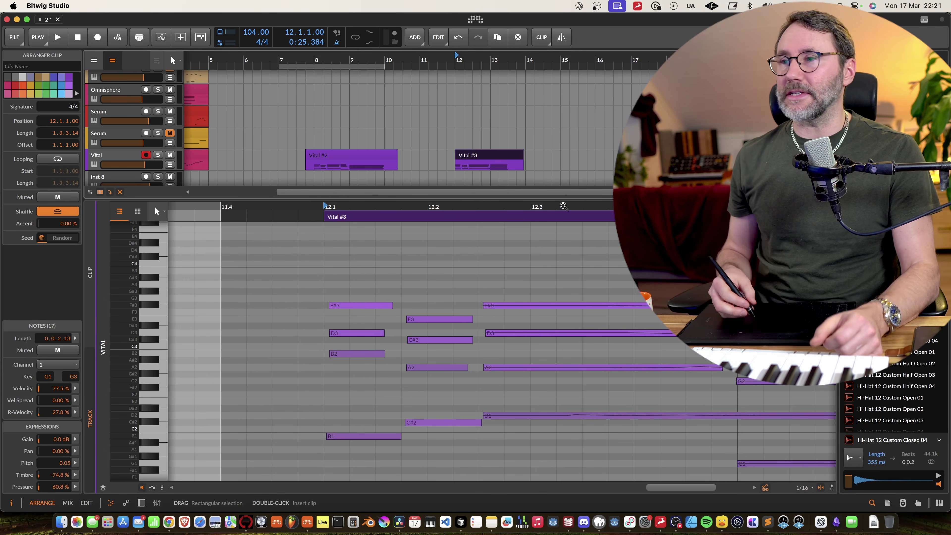
scroll(544, 207, "right", 2)
left_click(91, 392)
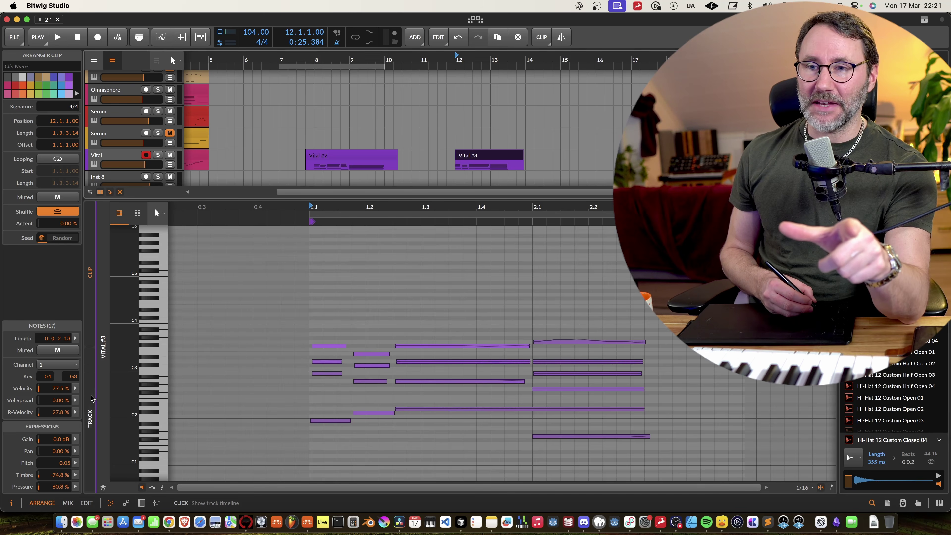
left_click(90, 397)
left_click_drag(475, 207, 470, 176)
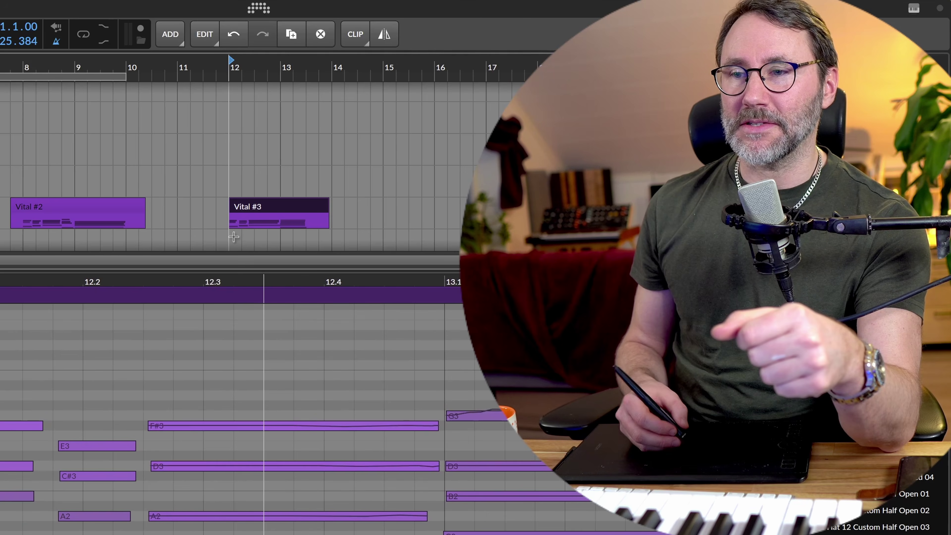